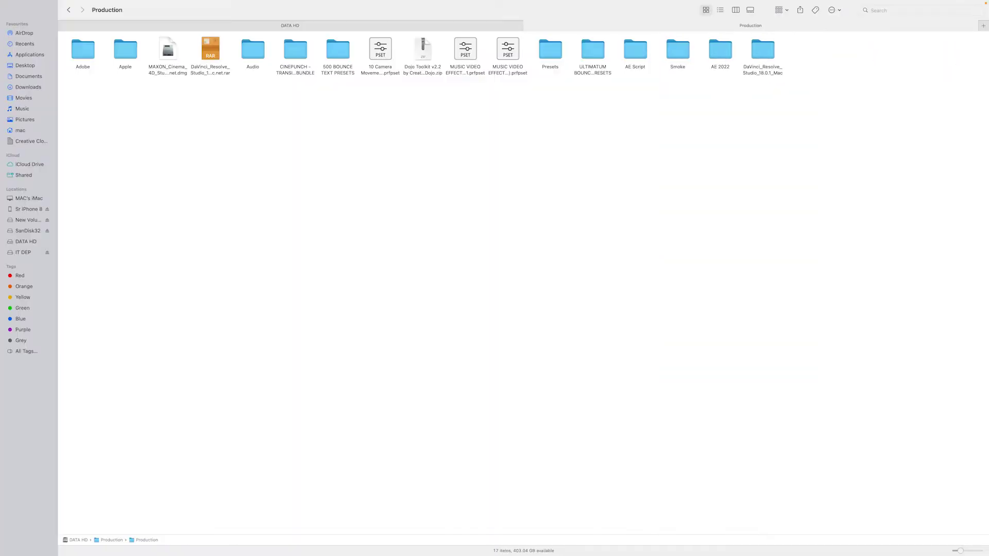
Mount the DaVinci Resolve disk image from the DaVinci_Resolve_Studio_18.0.1_Mac folder and launch Install Resolve 18.0.1
{"action": "left_click", "coordinate": [763, 50]}
{"action": "double_click", "coordinate": [762, 50]}
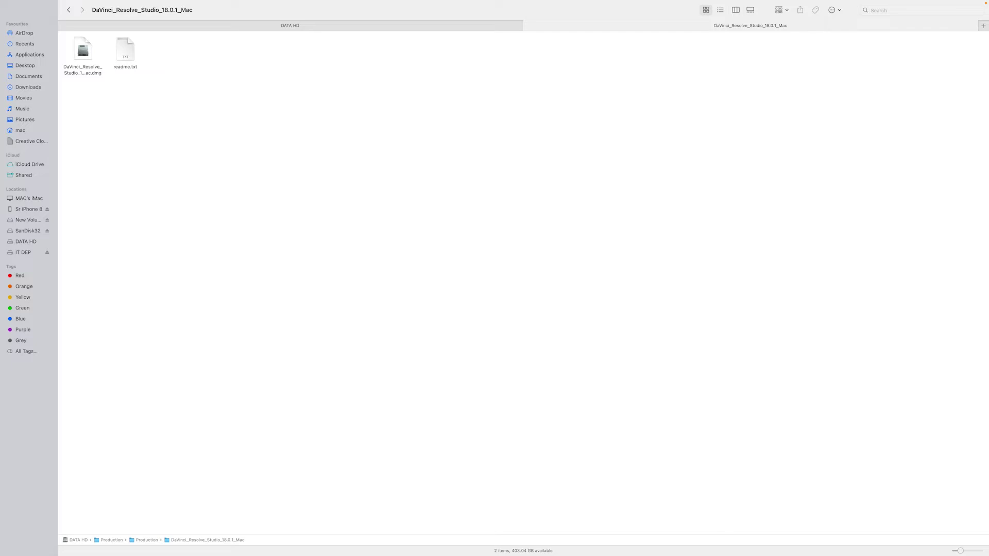
{"action": "left_click", "coordinate": [82, 50]}
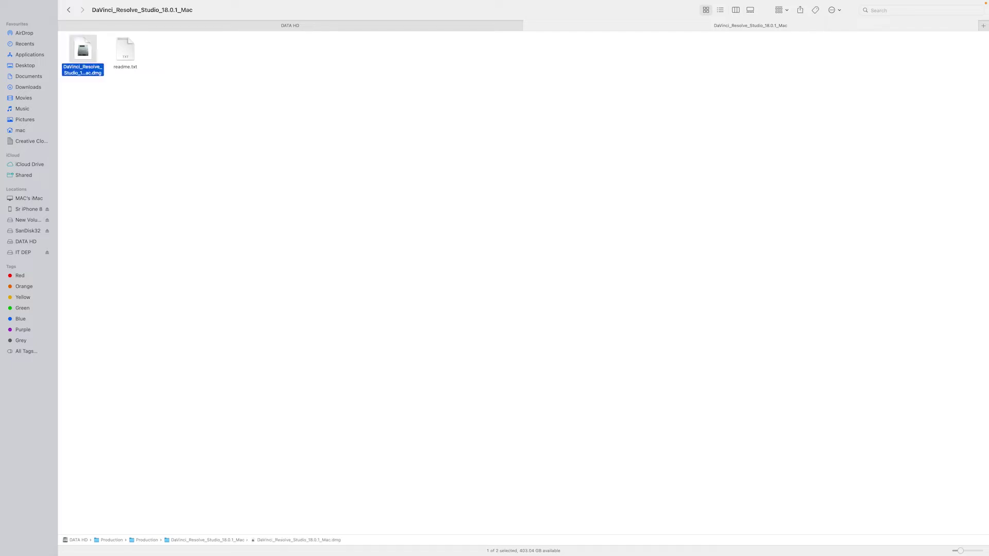
{"action": "right_click", "coordinate": [86, 52]}
{"action": "left_click", "coordinate": [99, 57]}
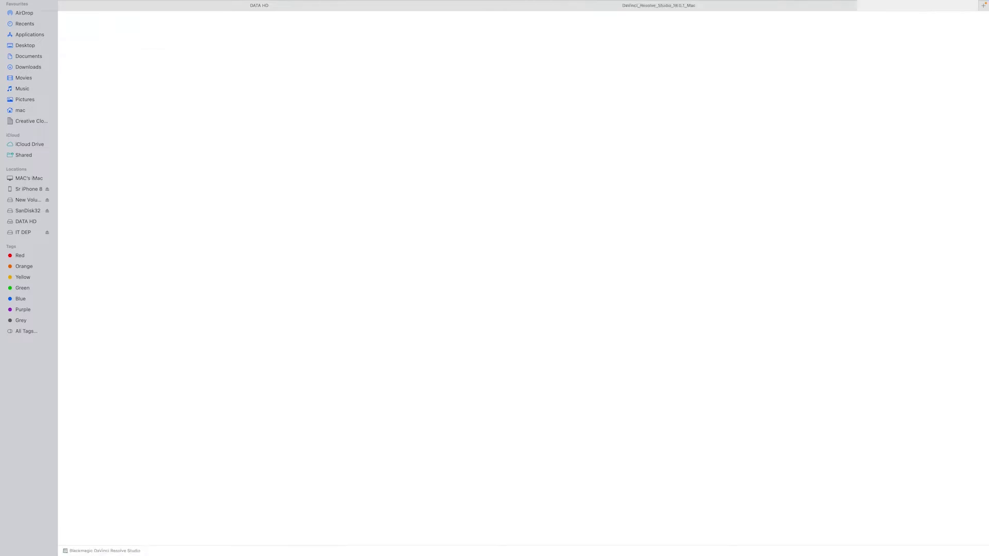
{"action": "right_click", "coordinate": [122, 161]}
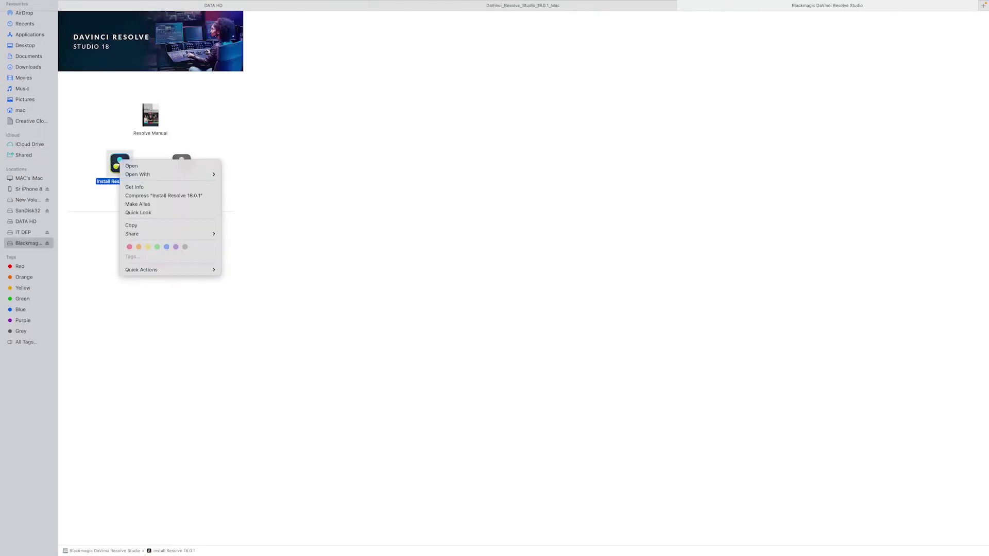
{"action": "left_click", "coordinate": [126, 165]}
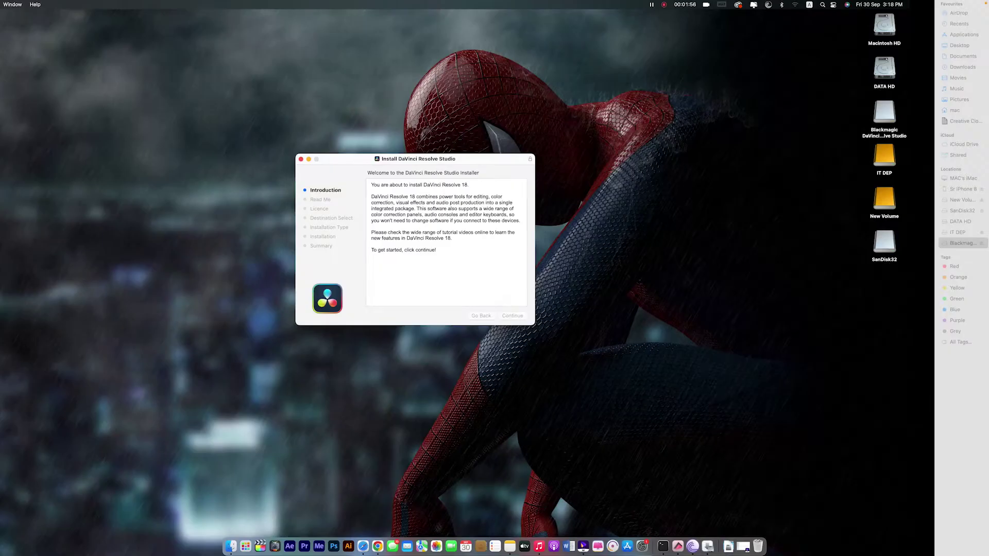
Go past Read Me, agree to the licence, and start the standard 5.6 GB install on Macintosh HD
{"action": "key", "text": "Return"}
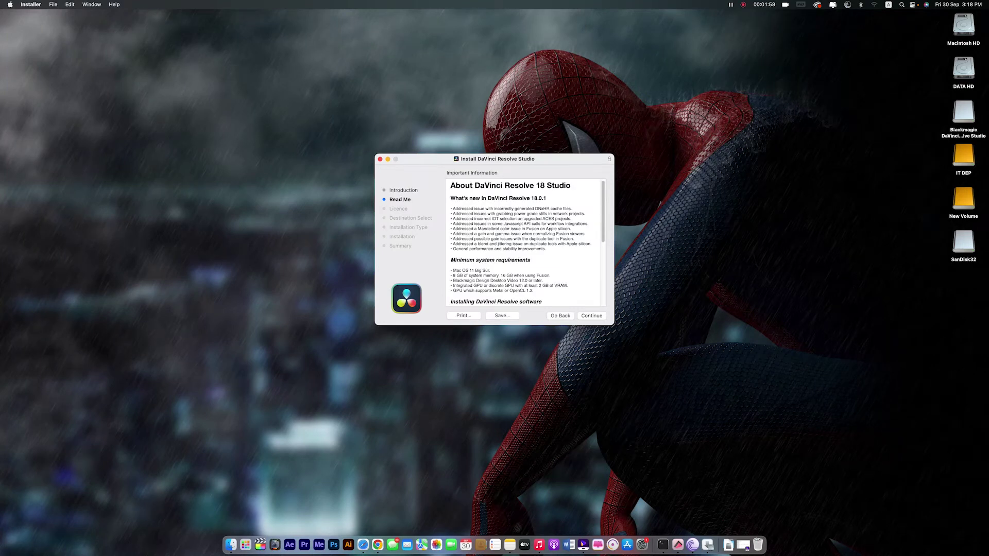
{"action": "key", "text": "Return"}
{"action": "key", "text": "super+bracketleft"}
{"action": "key", "text": "Return"}
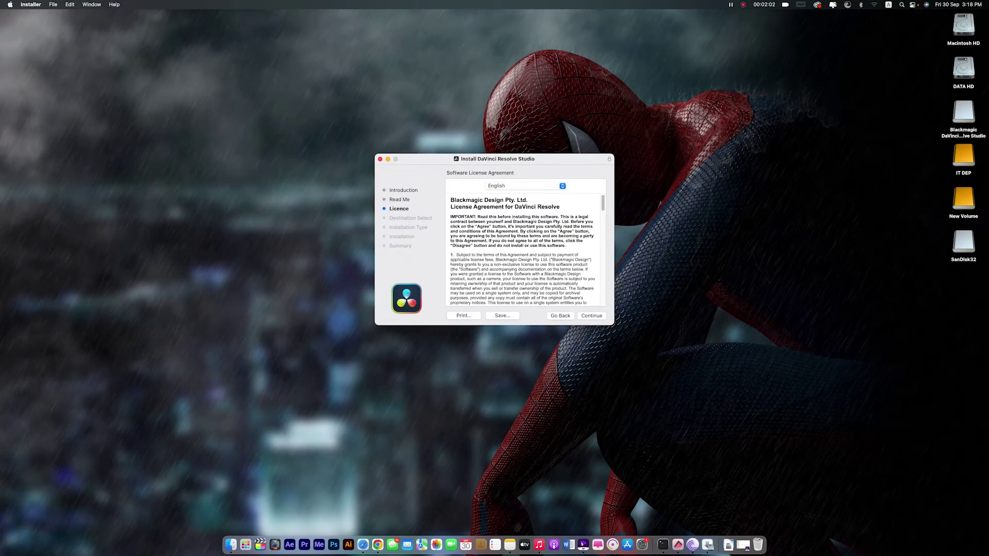
{"action": "key", "text": "Return"}
{"action": "key", "text": "Return"}
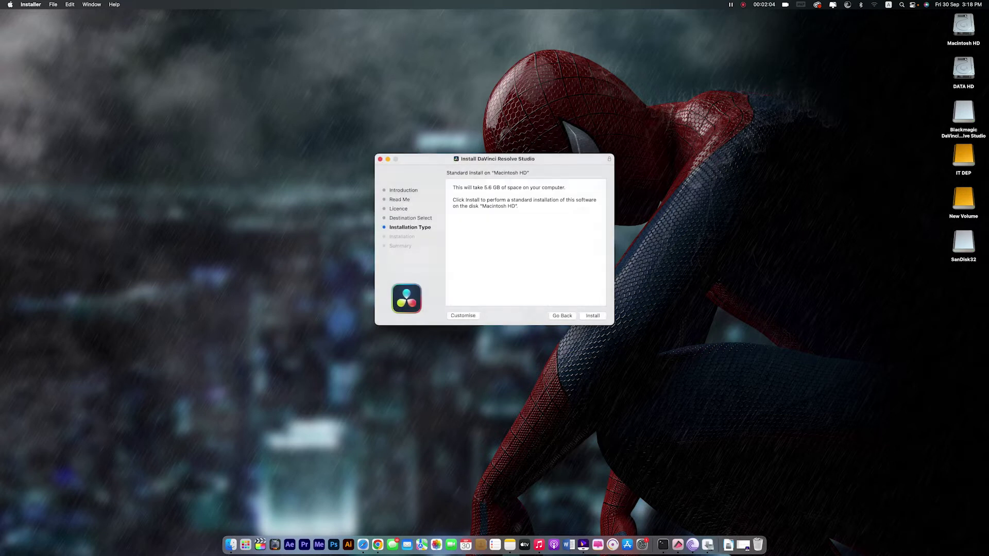
{"action": "key", "text": "Return"}
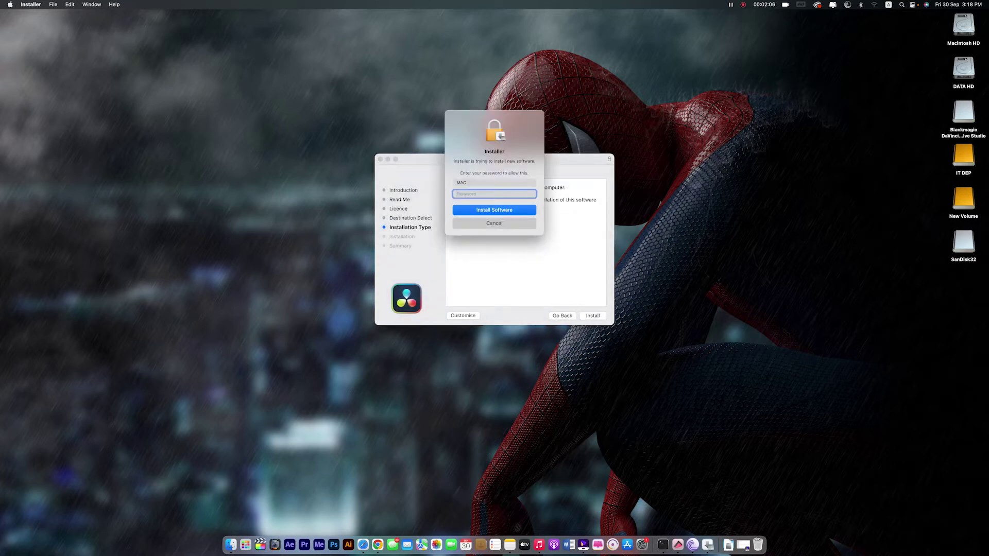
Enter the administrator password to authorize installing DaVinci Resolve Studio
{"action": "type", "text": "••"}
{"action": "key", "text": "Return"}
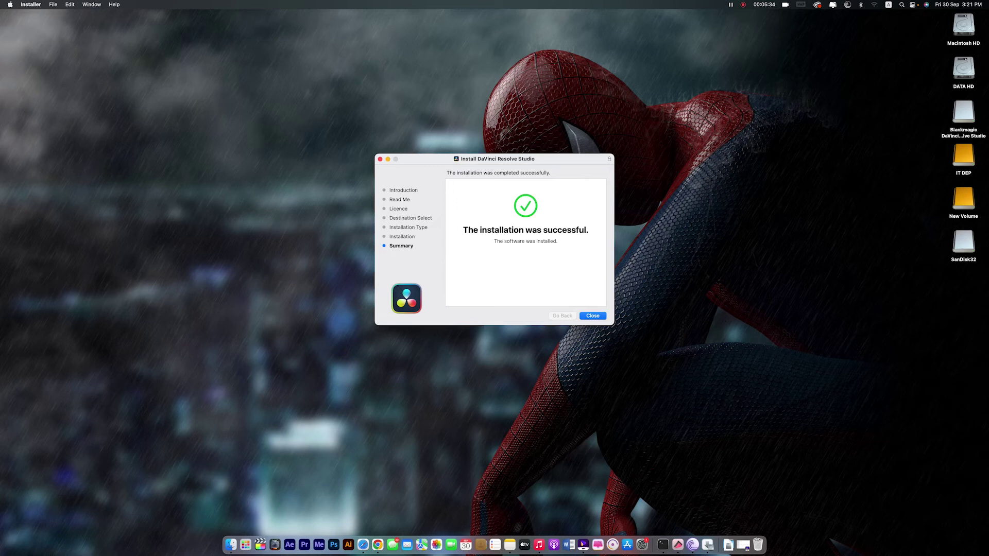
Close the finished installer and drag DaVinci Resolve from Launchpad page 2 into the Dock
{"action": "key", "text": "Return"}
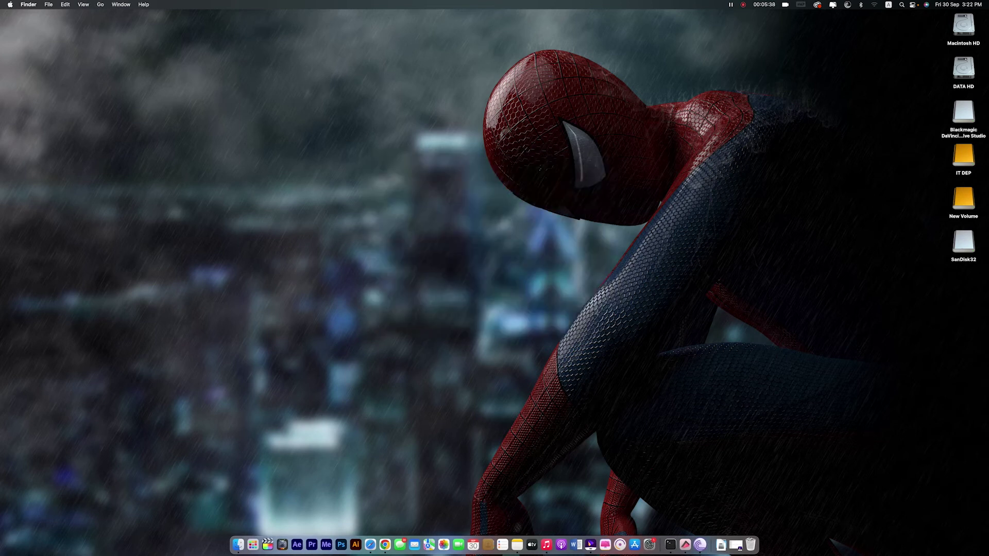
{"action": "key", "text": "F4"}
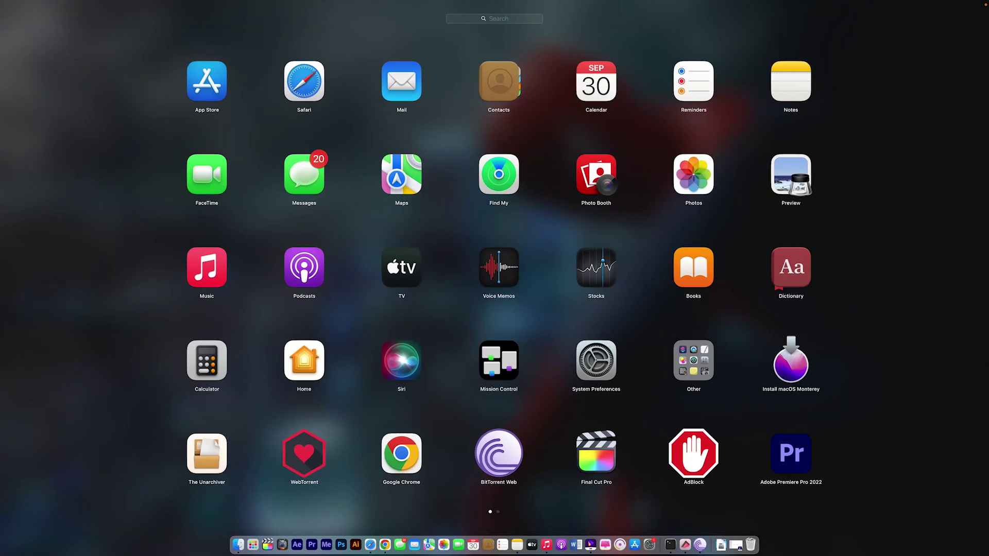
{"action": "scroll", "coordinate": [494, 273], "scroll_direction": "right", "scroll_amount": 3}
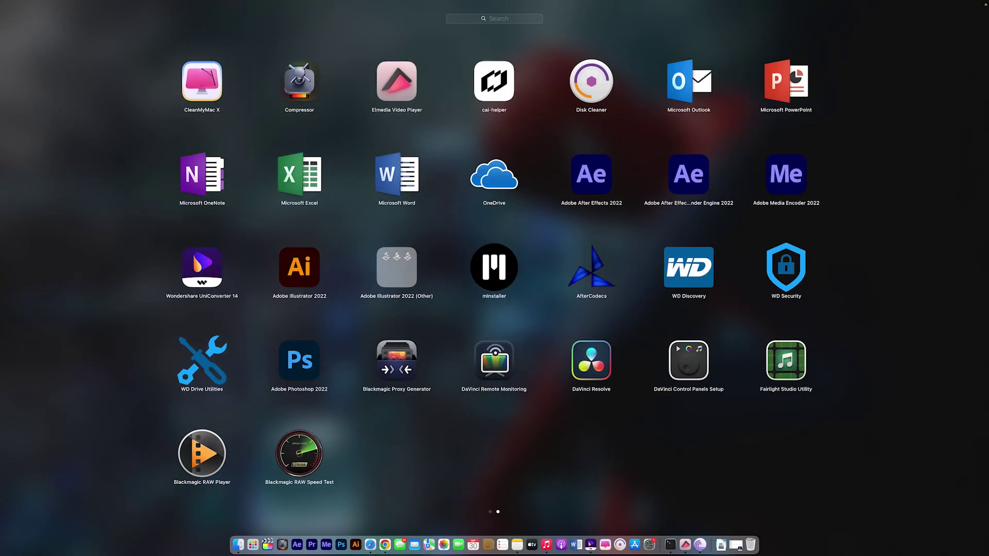
{"action": "left_click_drag", "start_coordinate": [591, 360], "coordinate": [303, 525]}
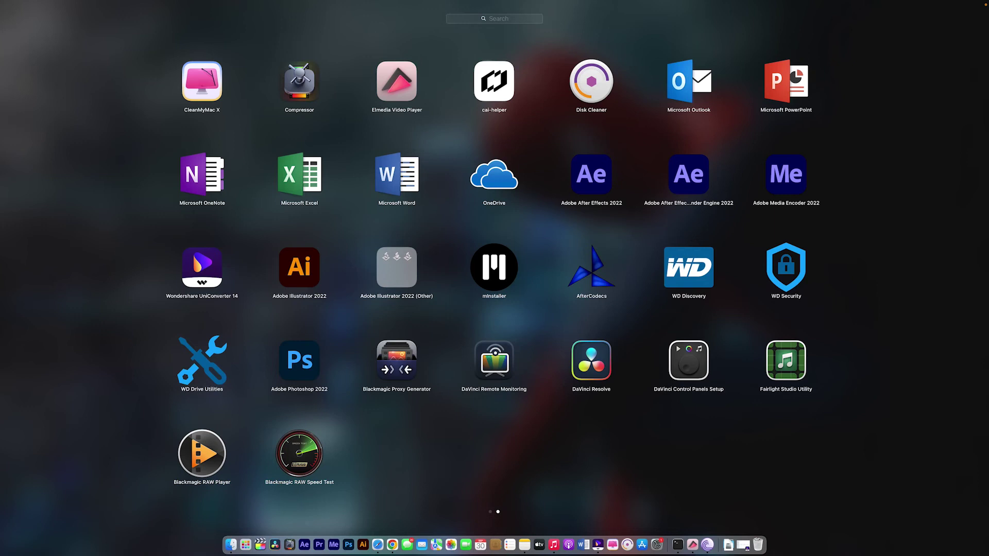
{"action": "key", "text": "Escape"}
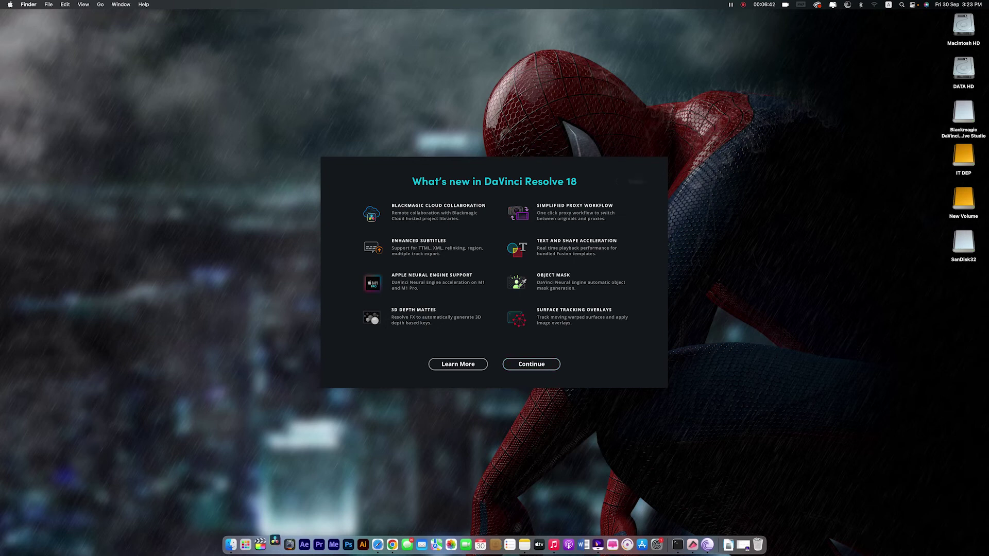
Continue past the What's New screen, then quit DaVinci Resolve at the activation key window
{"action": "key", "text": "Return"}
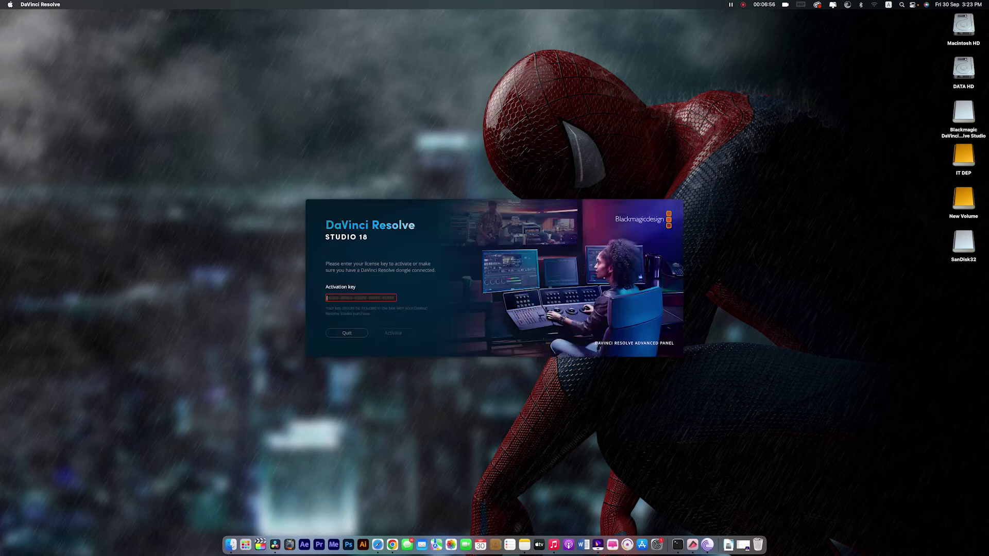
{"action": "key", "text": "Escape"}
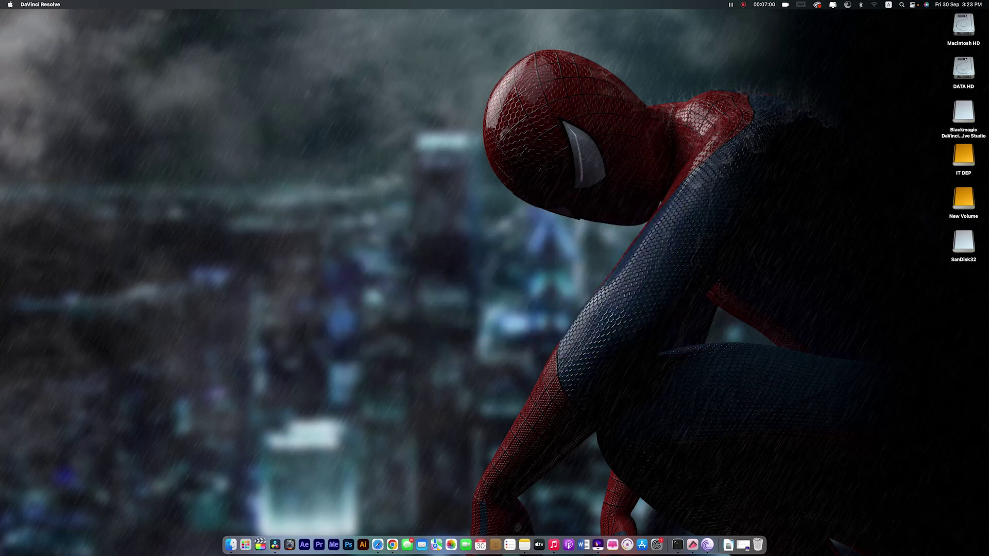
Return to the Finder download folder, dismiss the Dictation prompt, and open readme.txt
{"action": "key", "text": "ctrl+Right"}
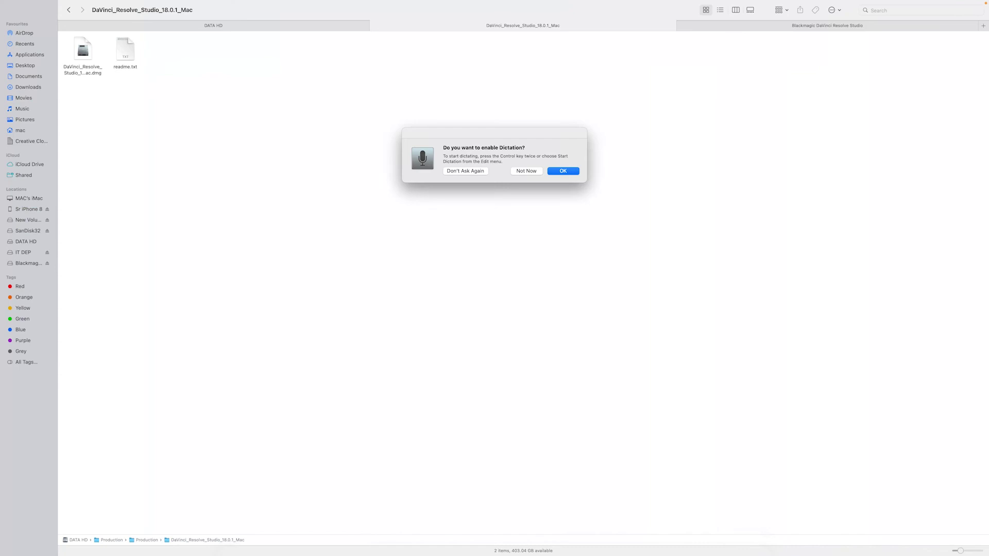
{"action": "key", "text": "Escape"}
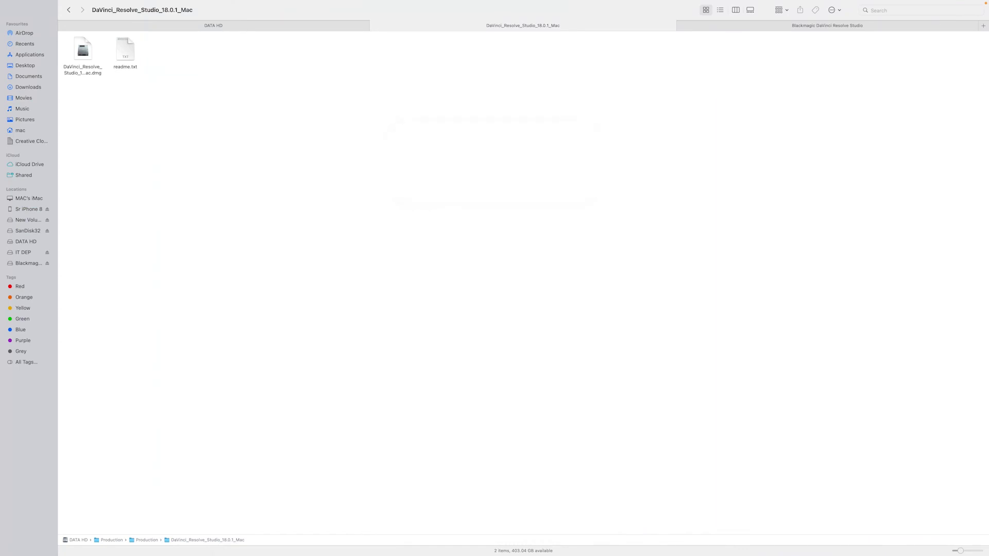
{"action": "right_click", "coordinate": [118, 47]}
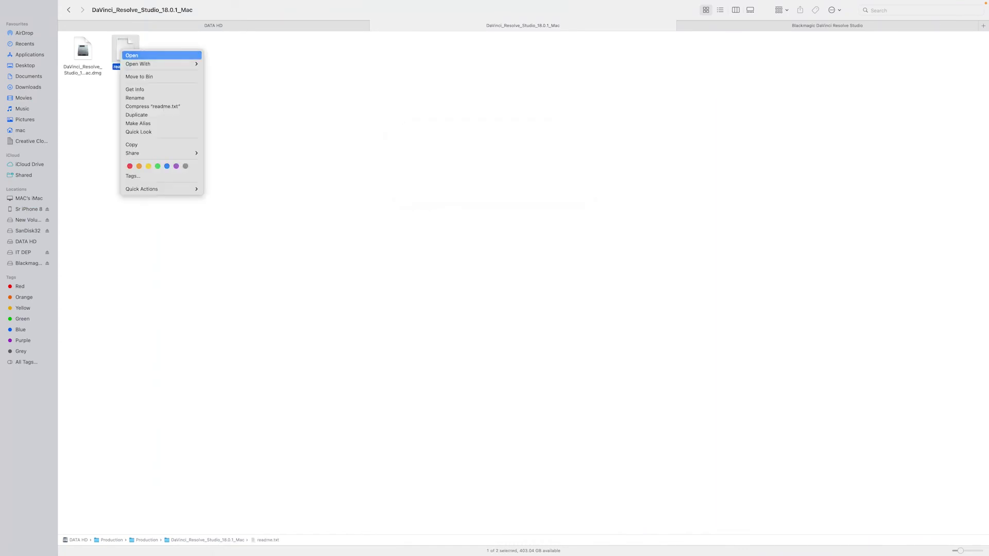
{"action": "left_click", "coordinate": [134, 55]}
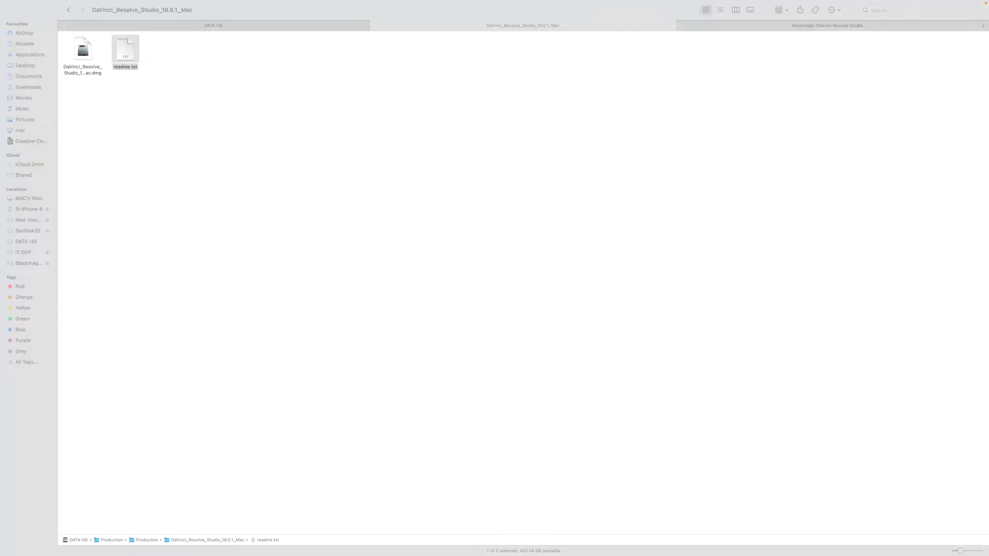
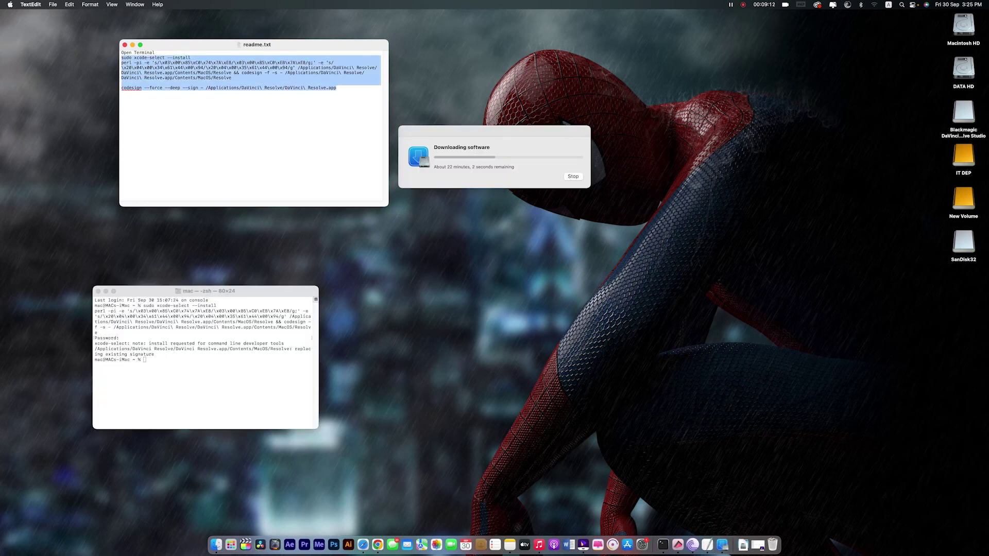
Copy the selected install and patch commands from readme.txt, then bring Finder forward
{"action": "right_click", "coordinate": [336, 88]}
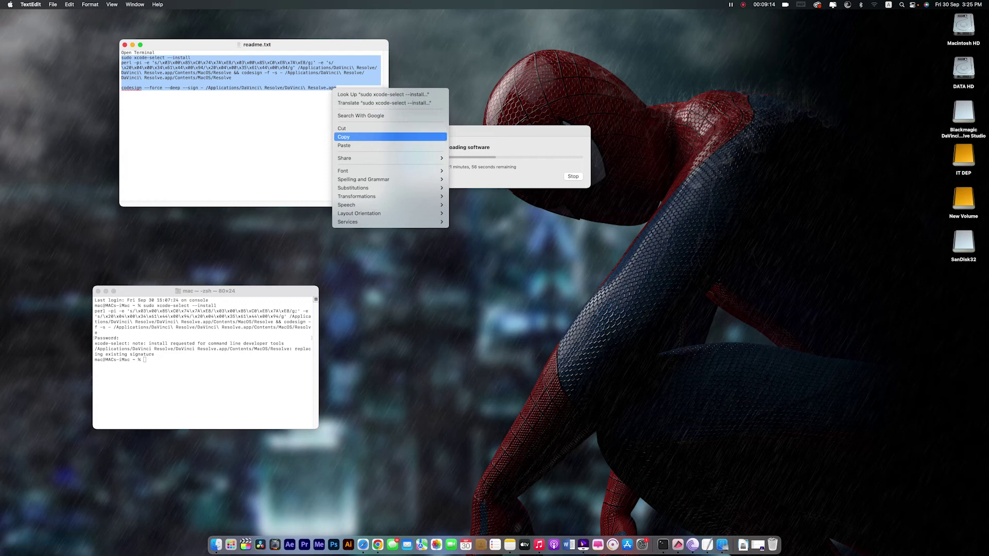
{"action": "left_click", "coordinate": [343, 137]}
{"action": "key", "text": "super+Tab"}
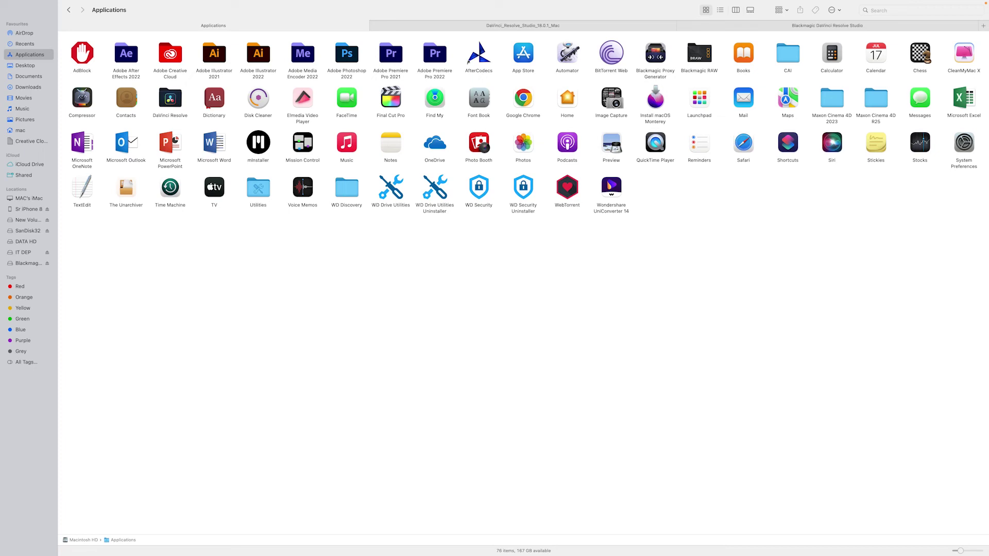
Launch Terminal from the Applications > Utilities folder
{"action": "left_click", "coordinate": [258, 189]}
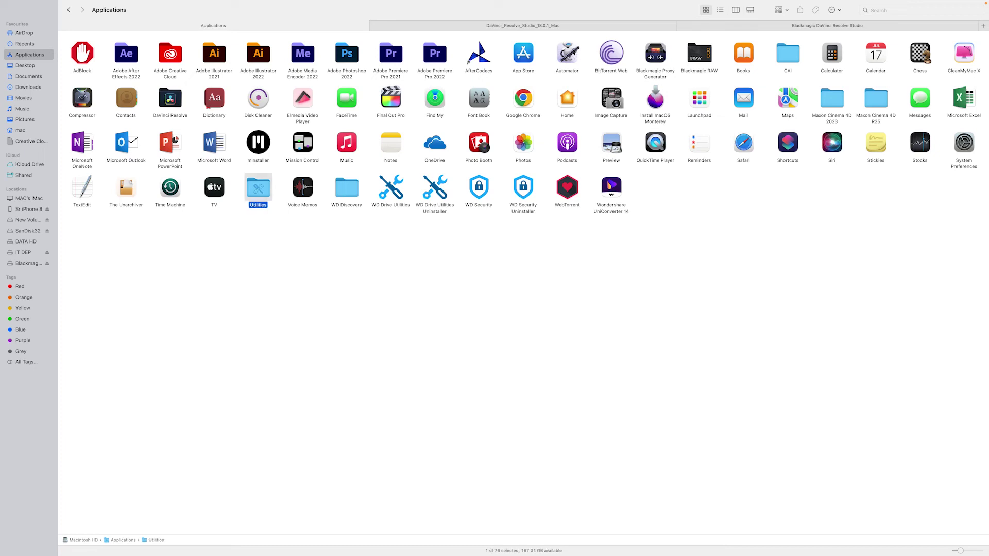
{"action": "key", "text": "super+Down"}
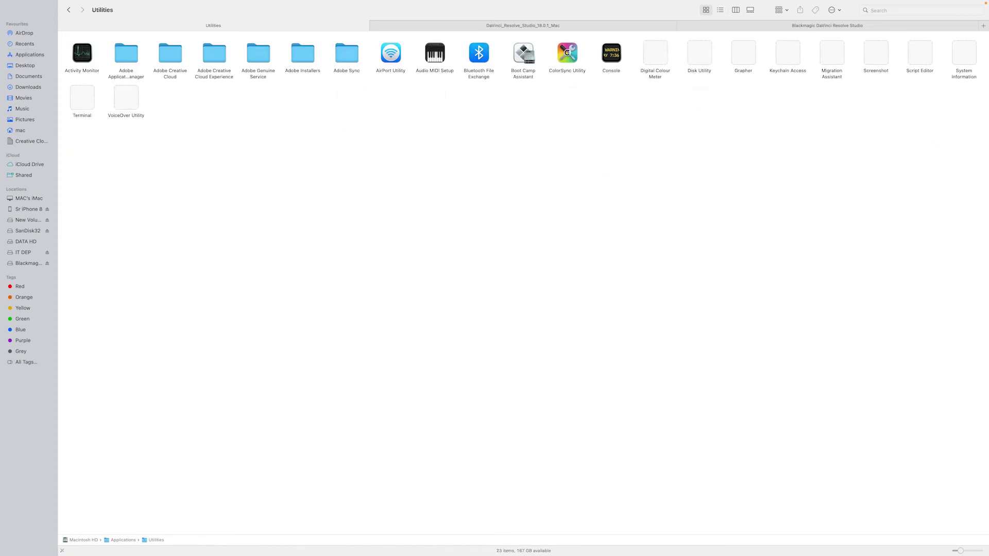
{"action": "right_click", "coordinate": [82, 96]}
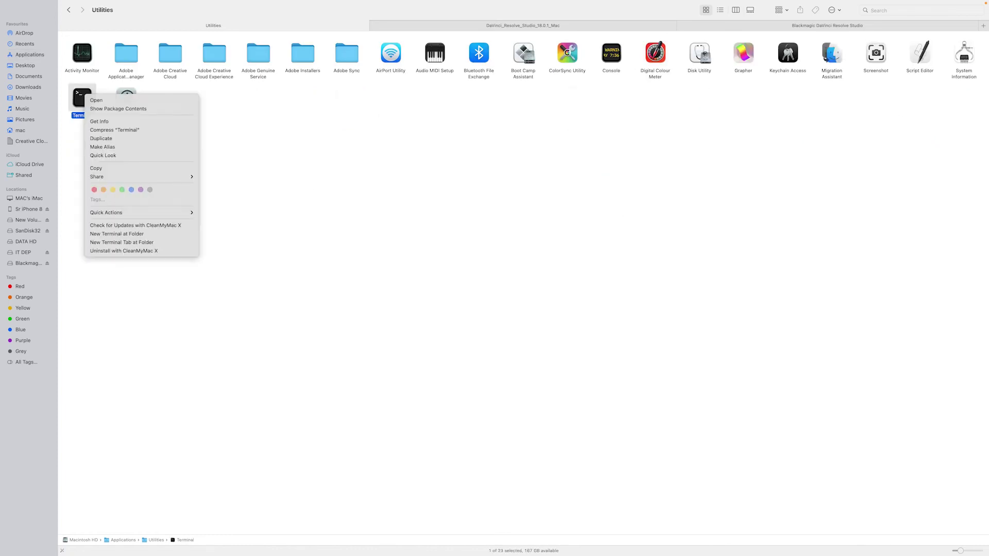
{"action": "left_click", "coordinate": [103, 100]}
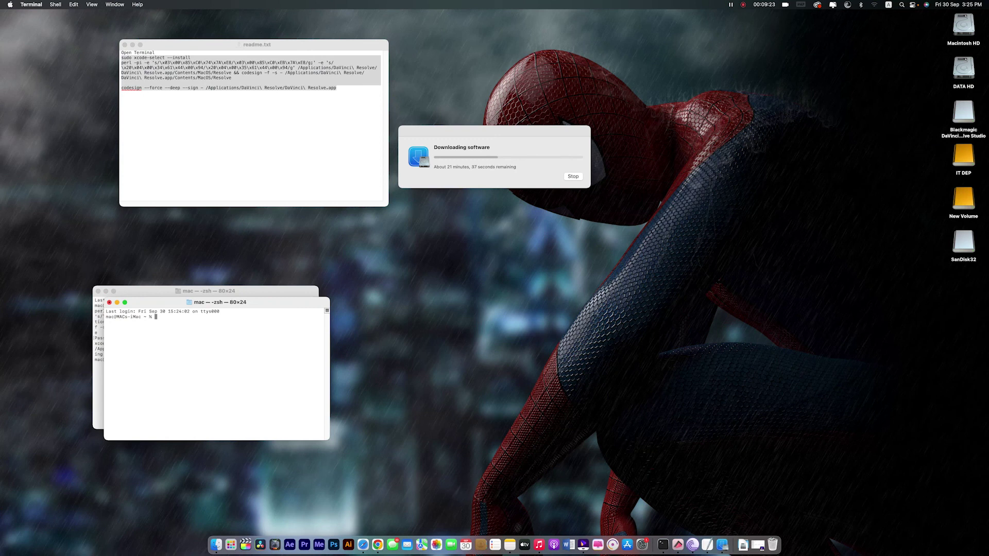
Paste and run the xcode-select, perl patch and codesign commands, supplying the administrator password
{"action": "key", "text": "super+v"}
{"action": "key", "text": "Return"}
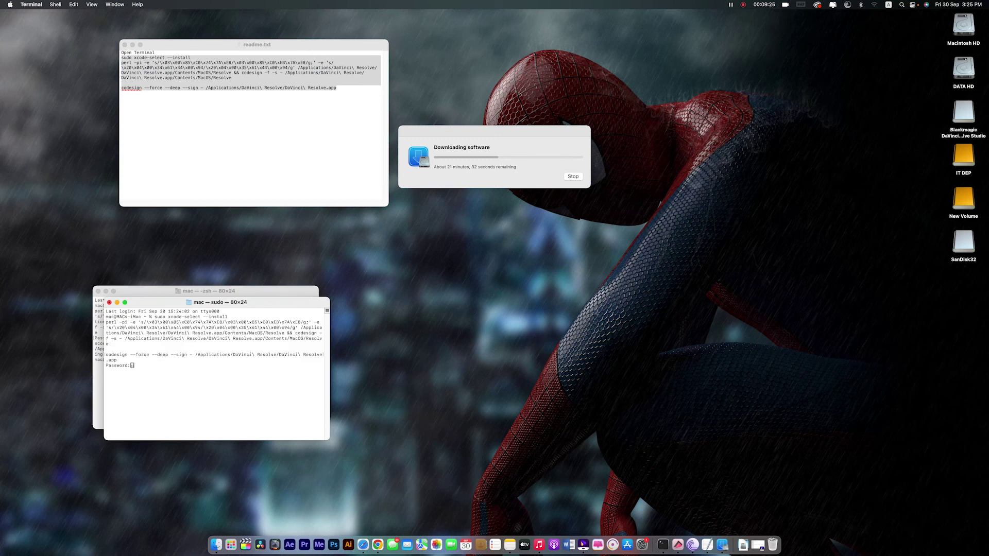
{"action": "key", "text": "Return"}
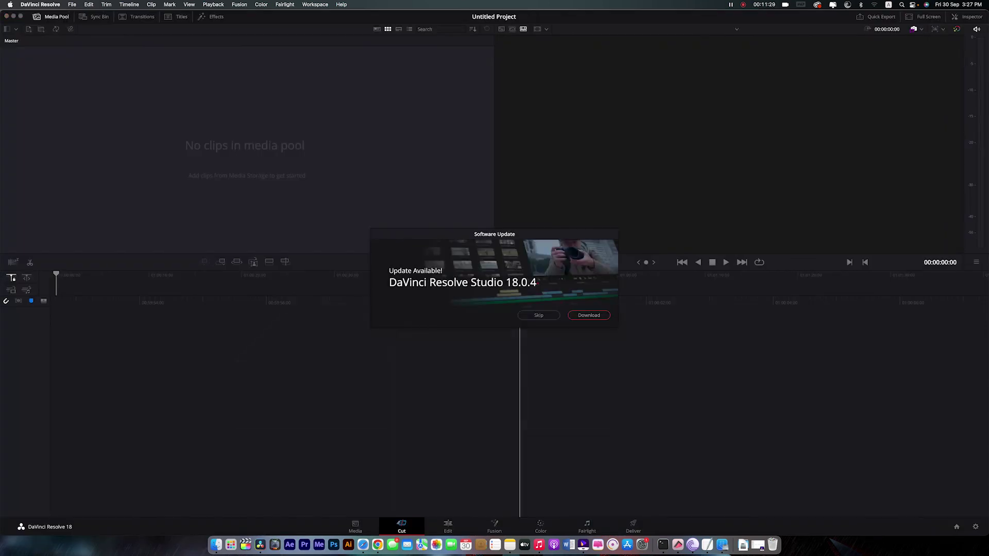
Skip the 18.0.4 update and show About DaVinci Resolve to confirm Studio 18
{"action": "left_click", "coordinate": [538, 315]}
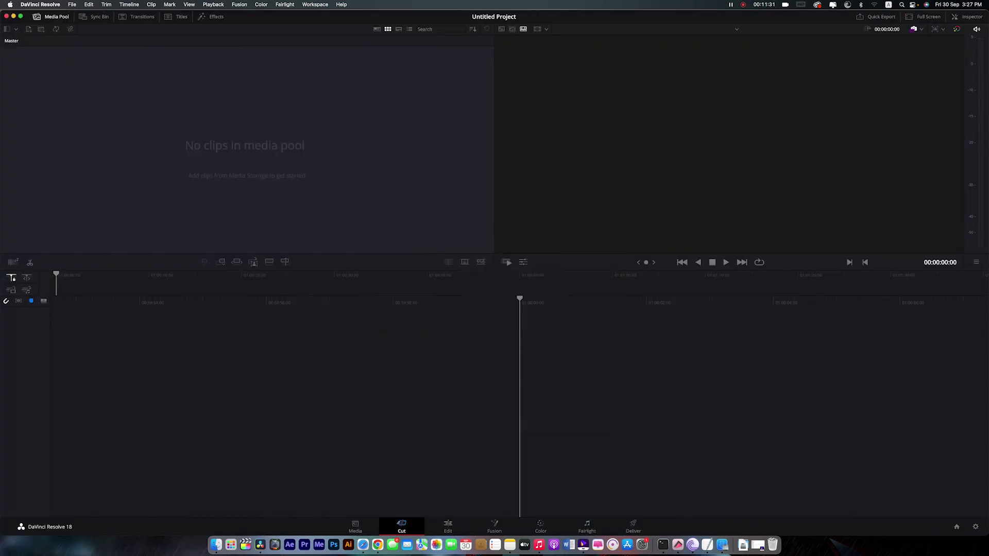
{"action": "left_click", "coordinate": [40, 4]}
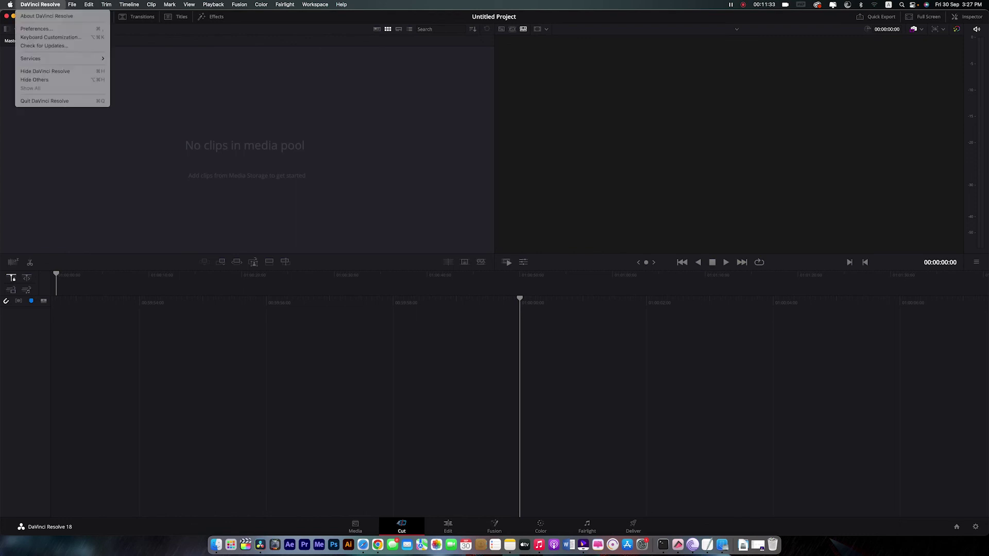
{"action": "left_click", "coordinate": [47, 16]}
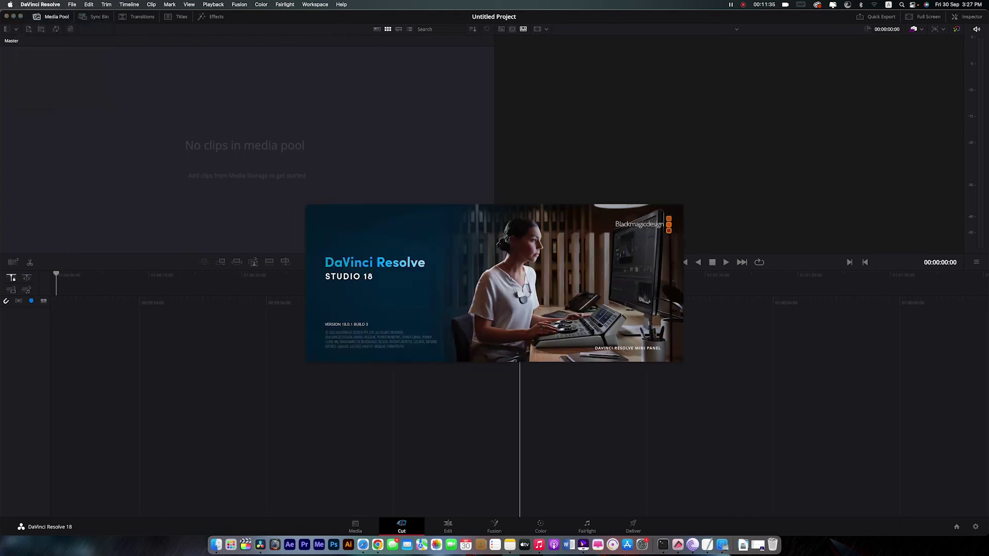